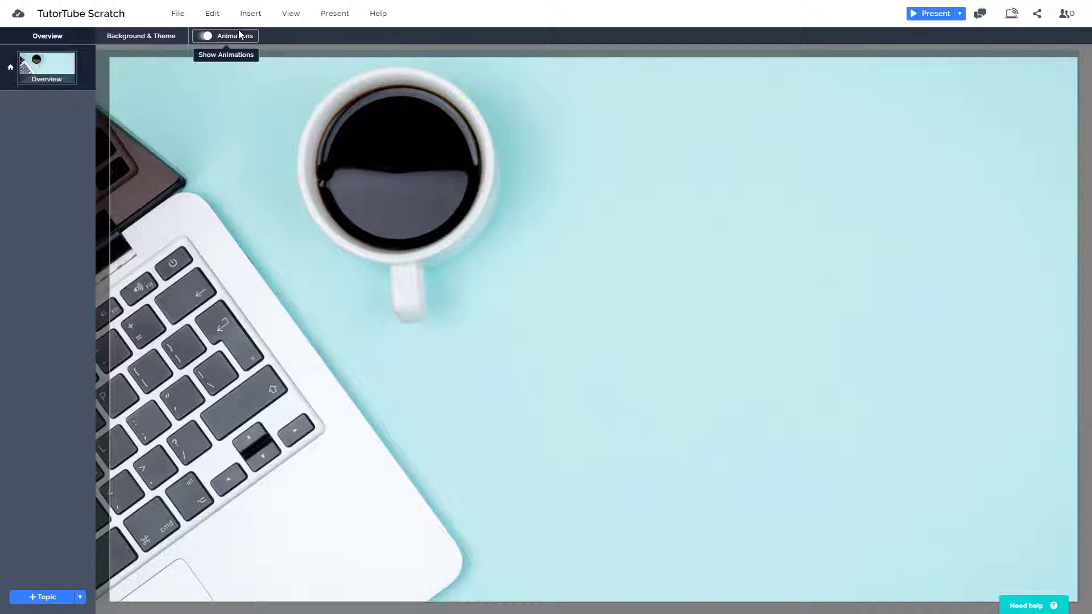
- Open the 'For light prezis' set under Insert > Icons & symbols and scroll to the transport icons
click(255, 17)
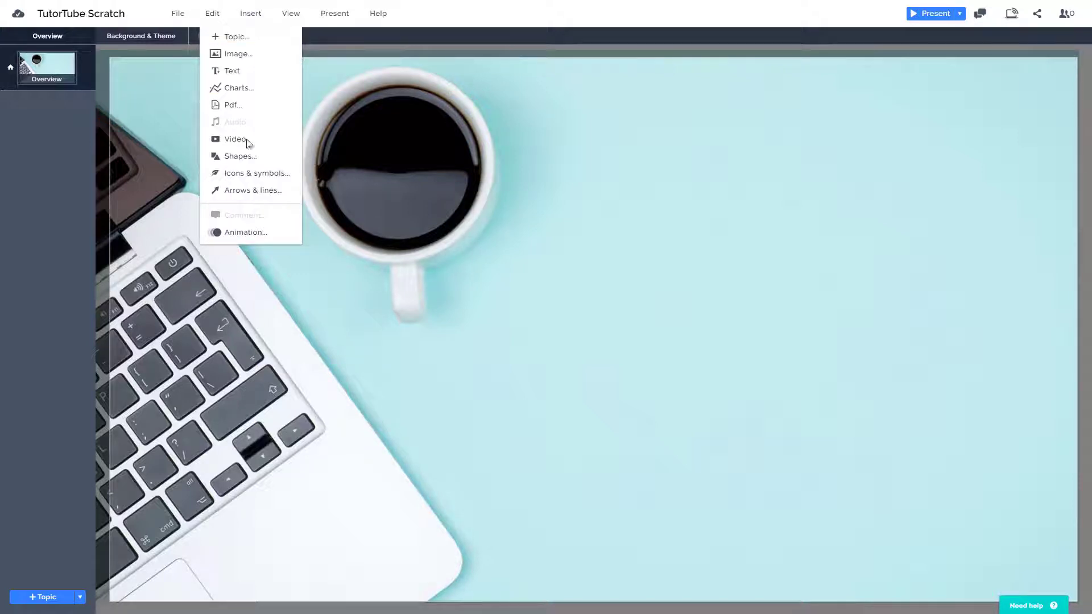
click(238, 178)
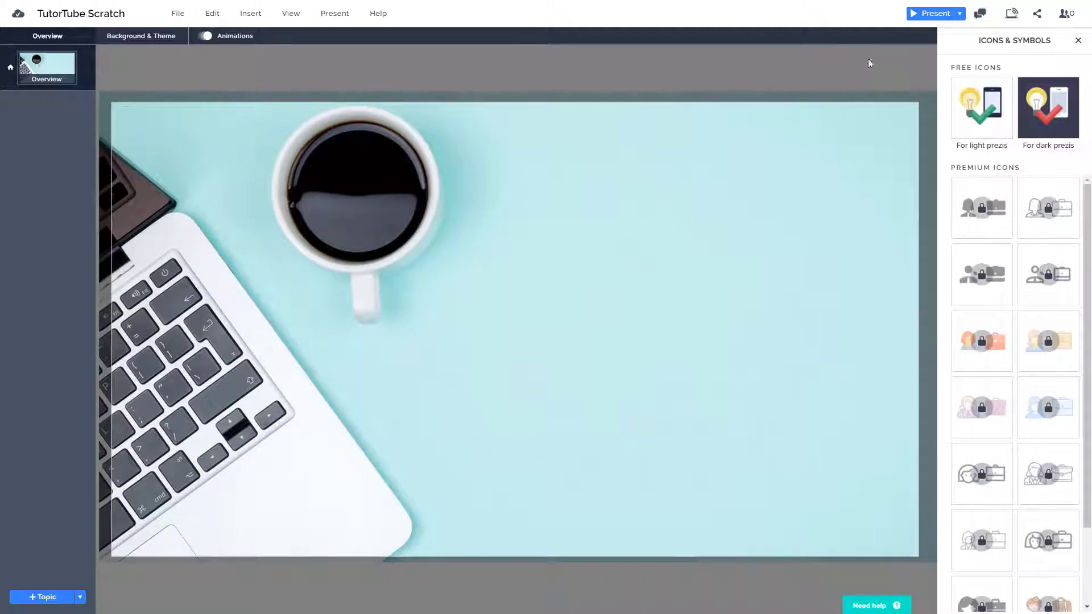
click(979, 122)
scroll(1012, 284, down, 20)
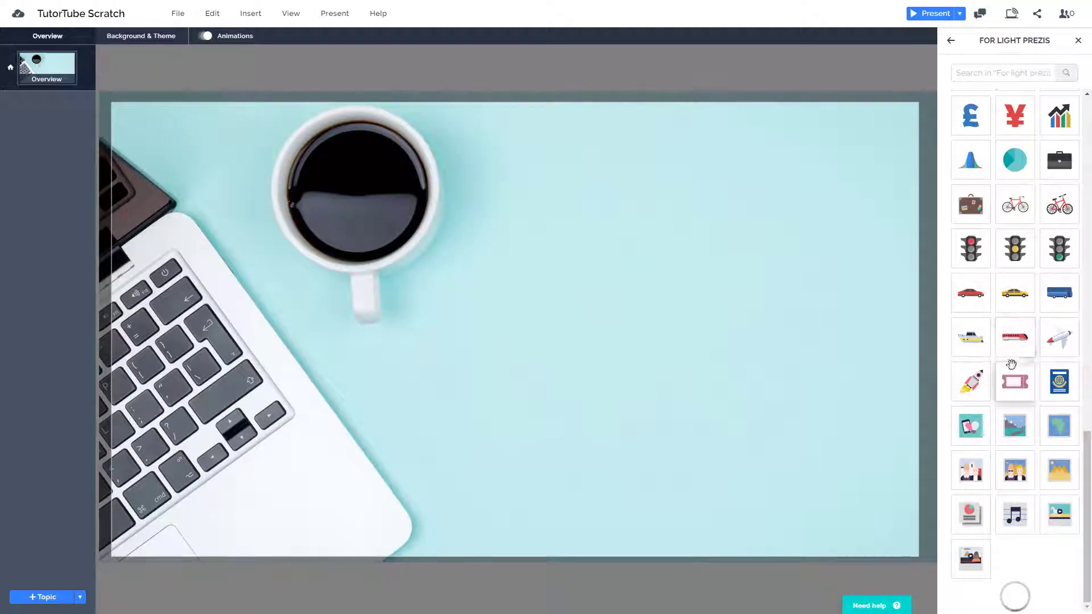
- Drag the yellow taxi onto the canvas, nudge it right, shrink it and tilt it diagonally upward
drag(1014, 292, 575, 242)
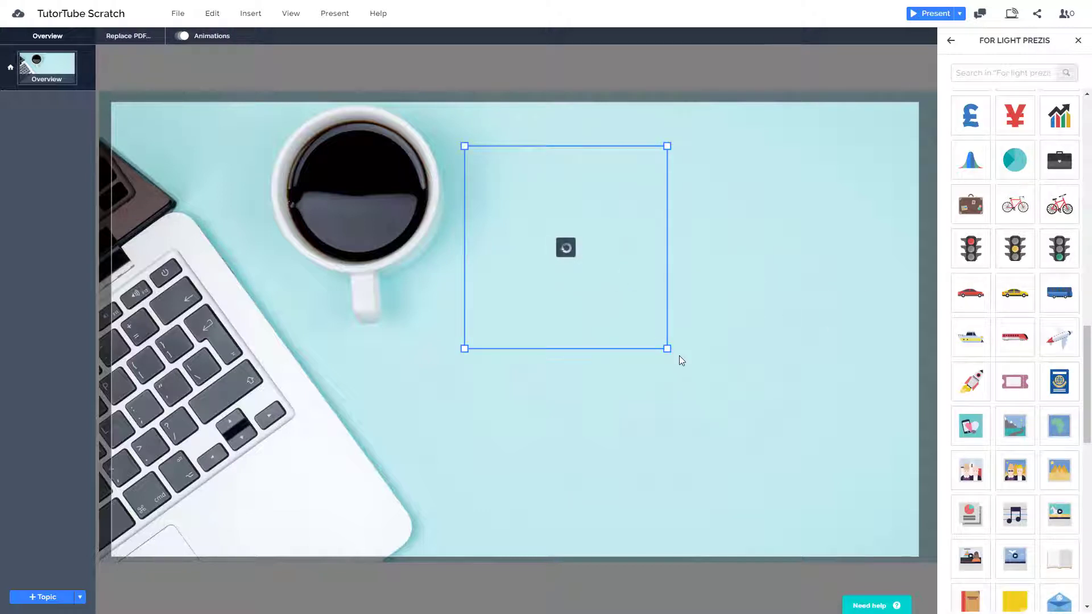
drag(615, 269, 639, 270)
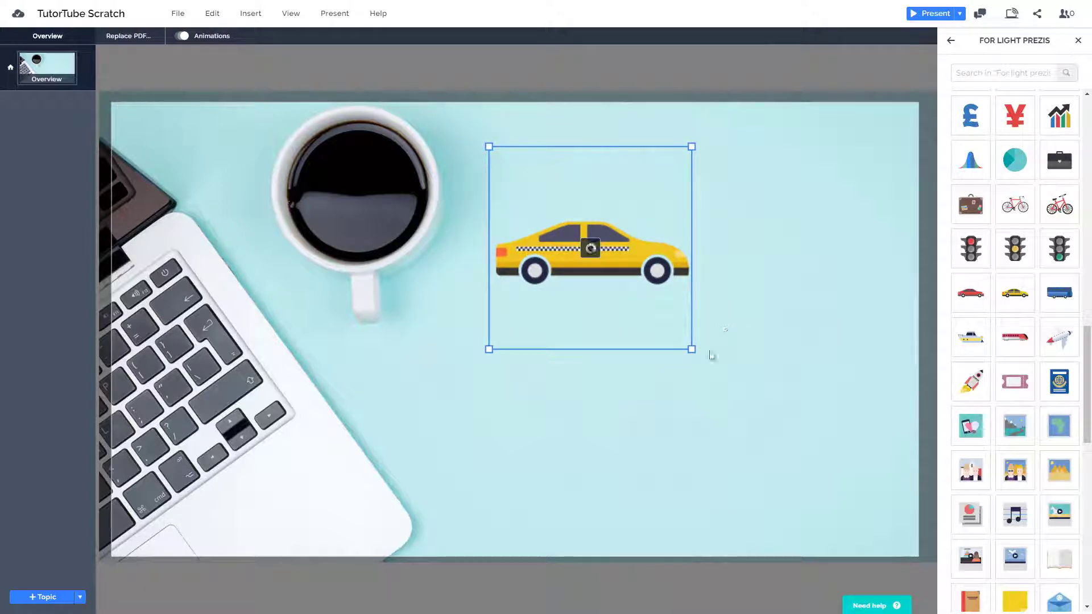
drag(691, 349, 658, 317)
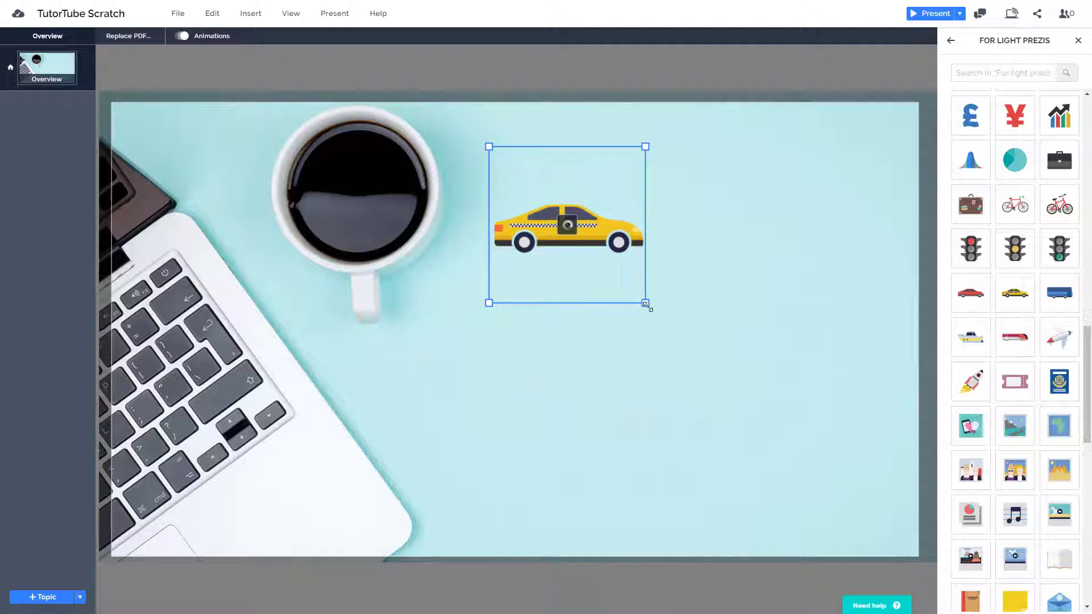
drag(651, 299, 701, 222)
click(742, 281)
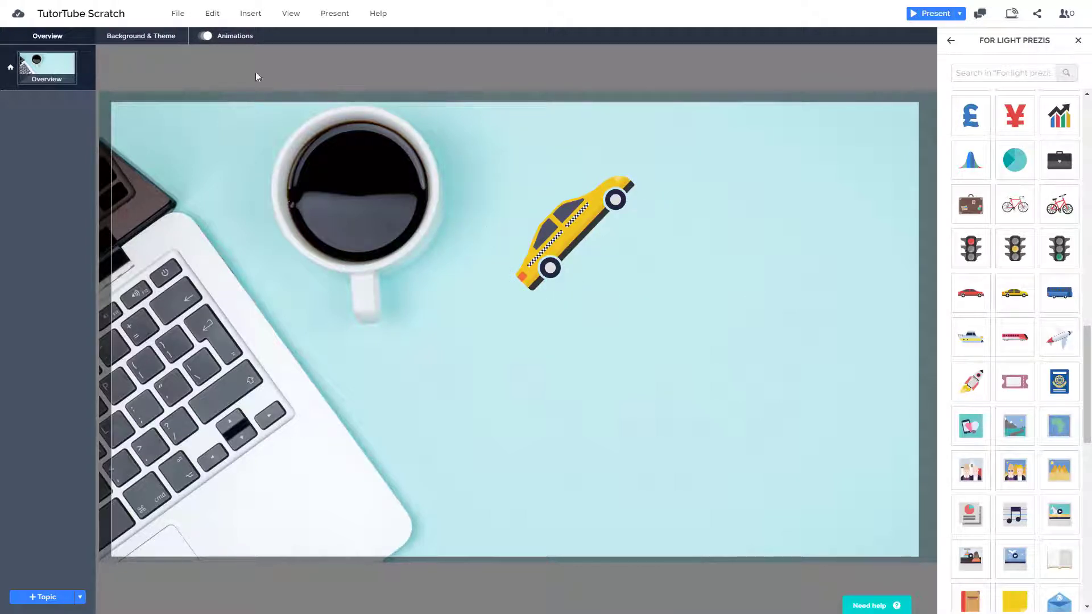
- Zoom in and add a text box below the taxi reading 'Car 1'
scroll(688, 287, up, 2)
scroll(687, 288, up, 1)
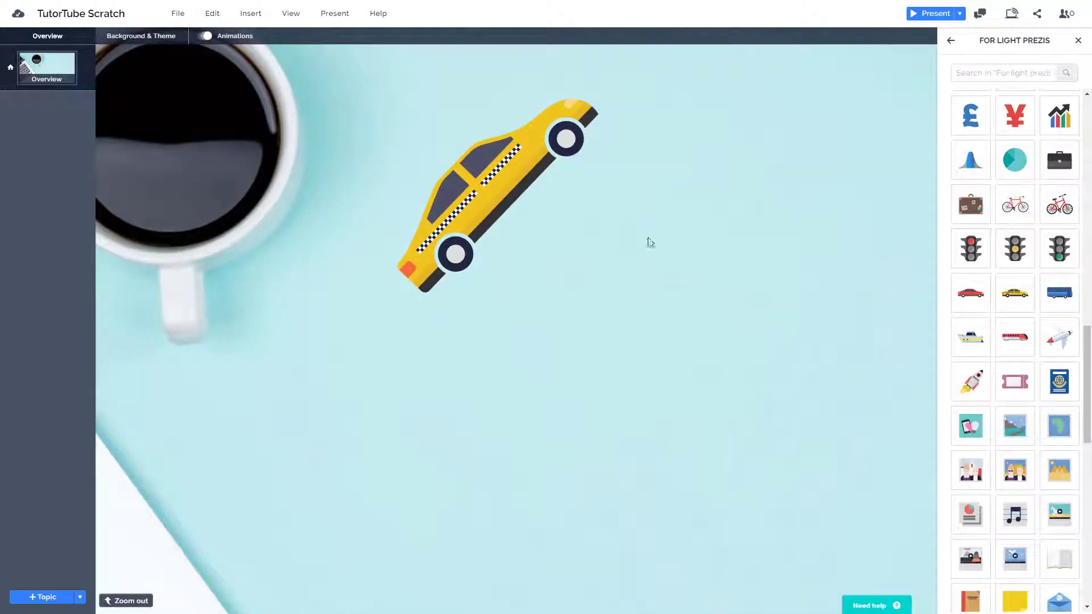
scroll(602, 361, up, 1)
scroll(591, 340, up, 1)
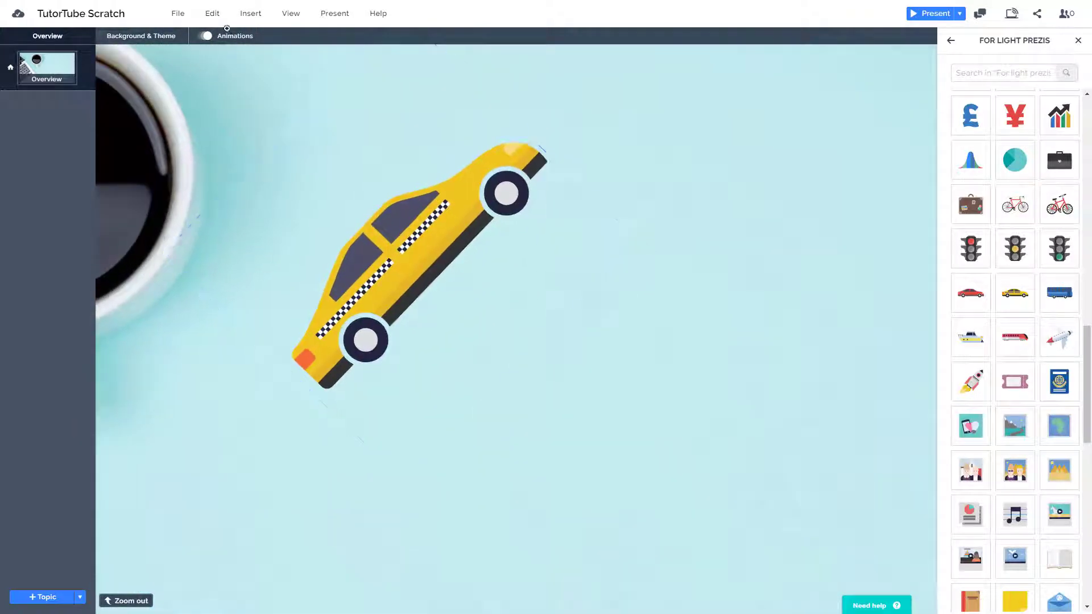
click(249, 13)
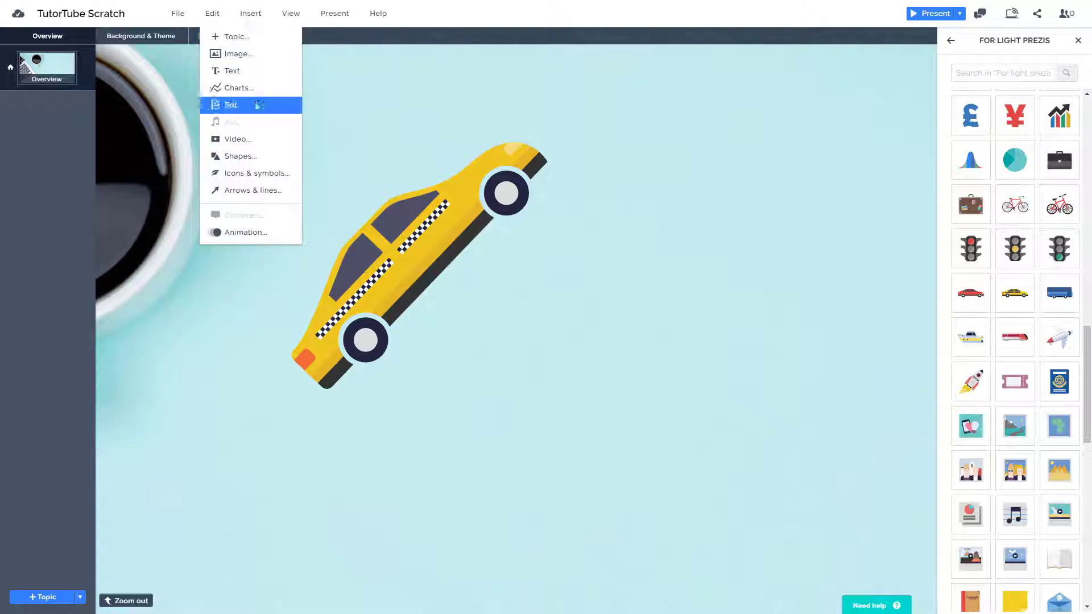
click(263, 71)
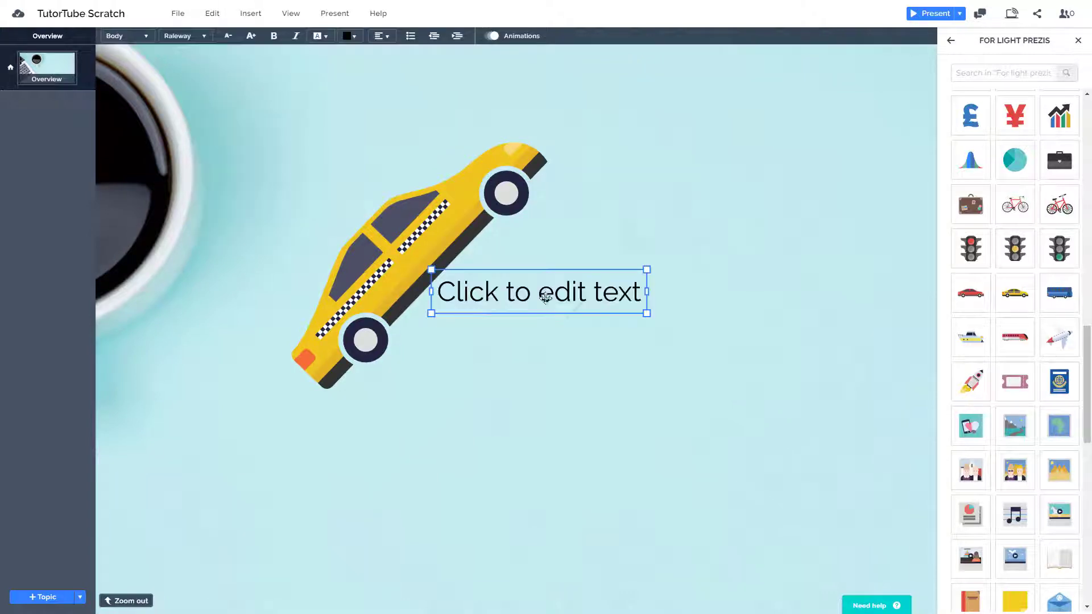
drag(579, 295, 601, 306)
click(600, 306)
text(Ca)
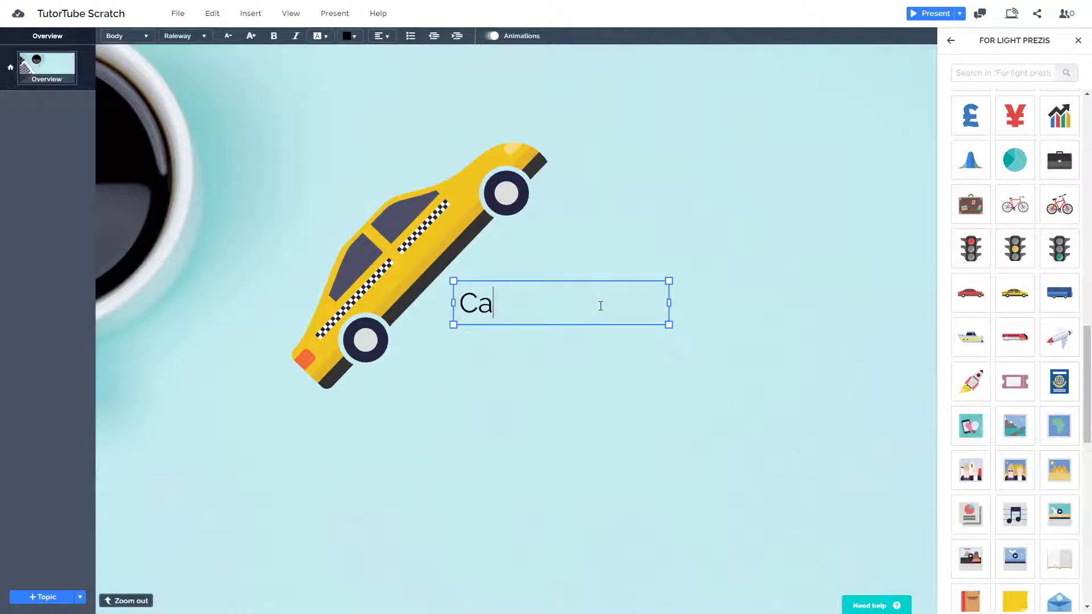
text(rt)
text( 1)
- Rotate the Car 1 label to the taxi's angle, move it alongside the taxi, and zoom back out
drag(673, 328, 676, 226)
drag(594, 274, 521, 267)
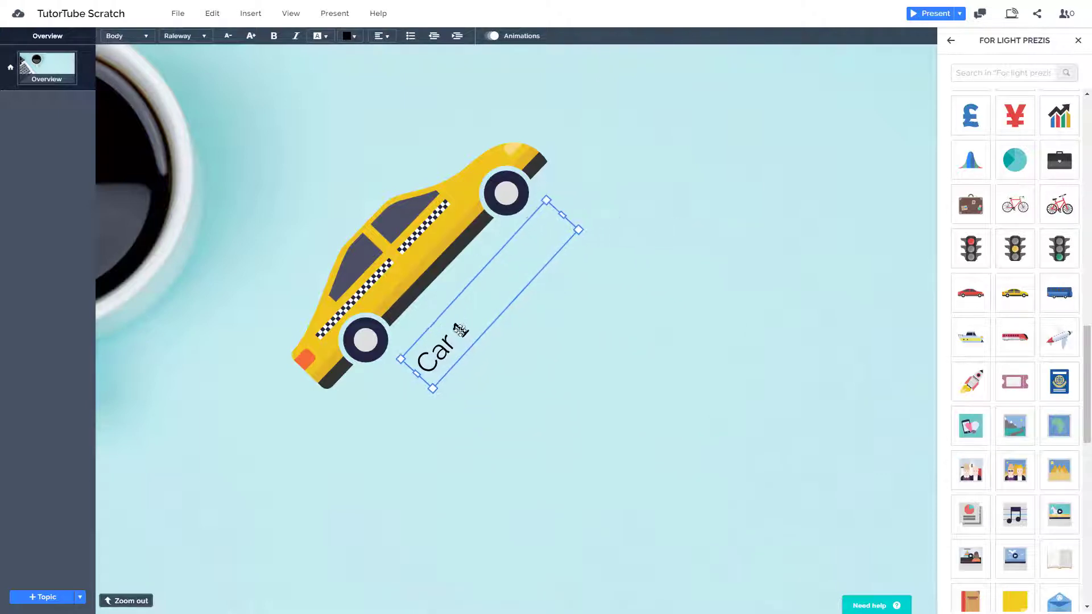
click(599, 348)
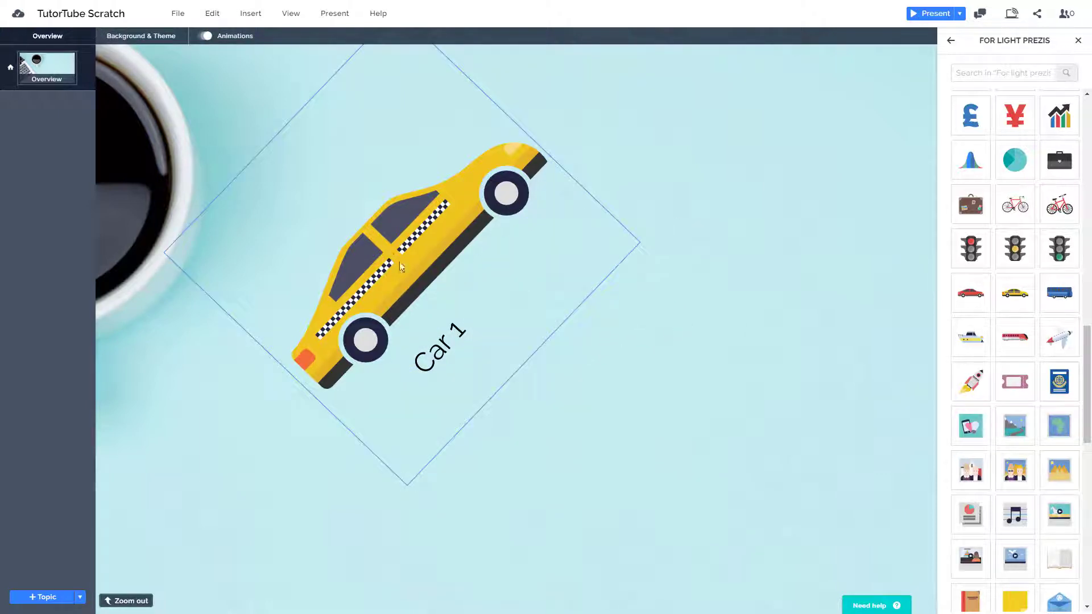
scroll(486, 281, down, 5)
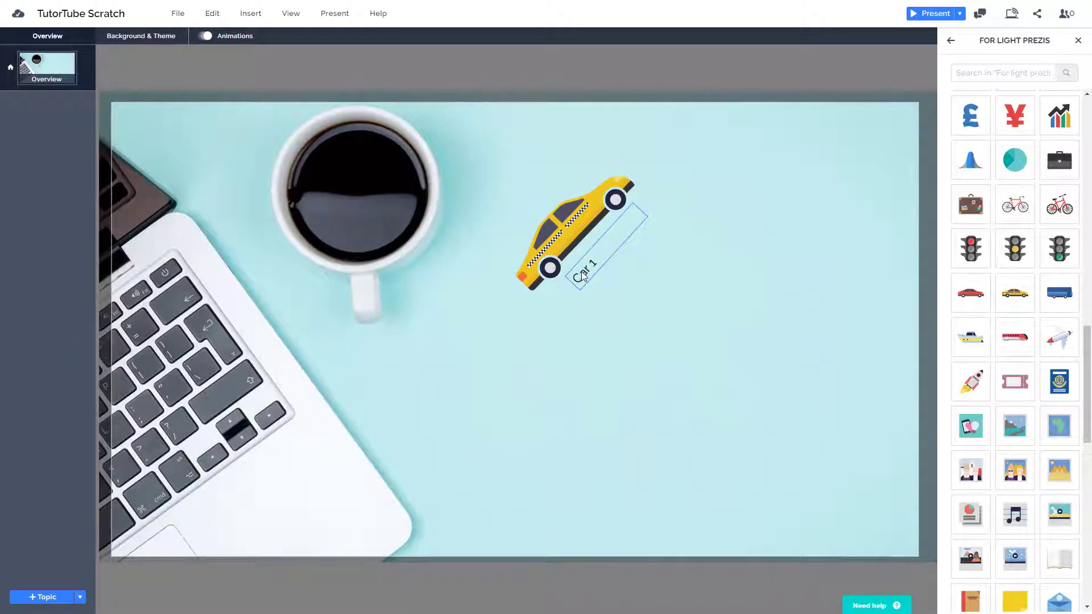
- Close the icon panel and show the add-animation choices in Overview Animations
click(1078, 40)
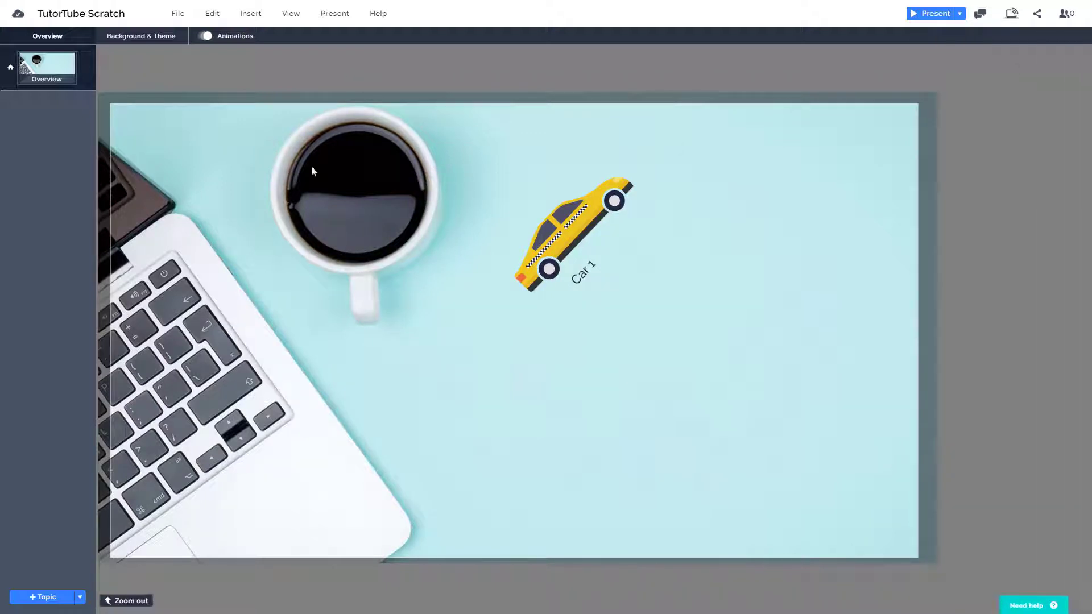
click(237, 39)
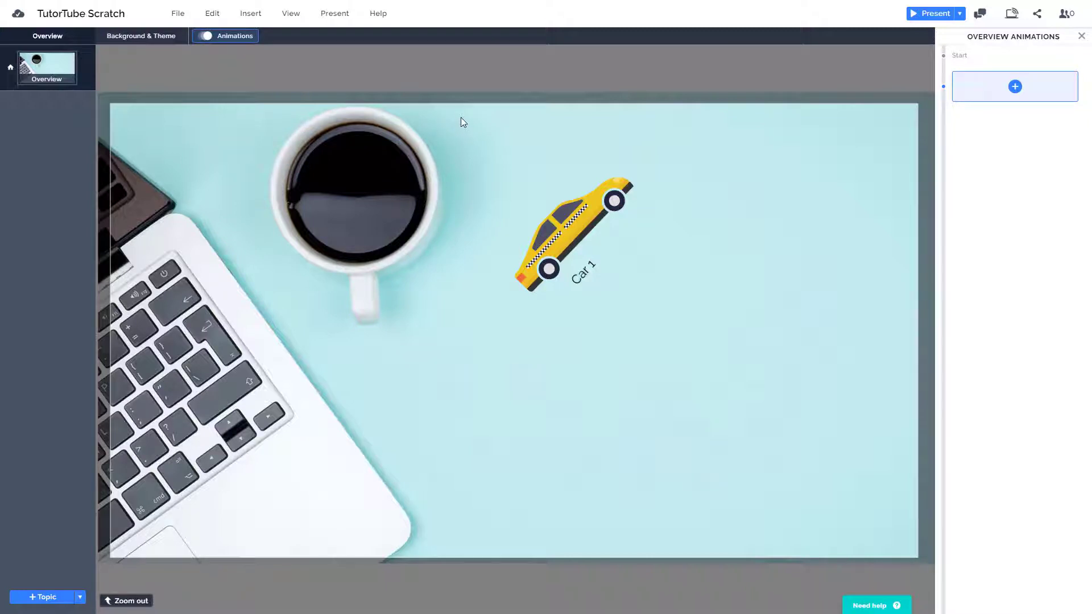
click(1016, 87)
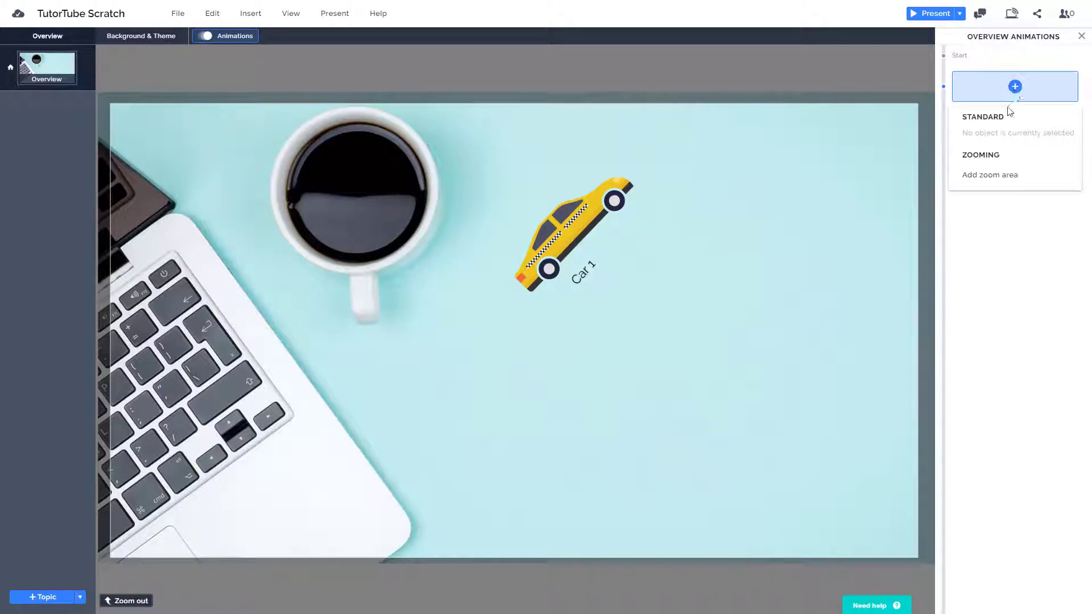
click(976, 180)
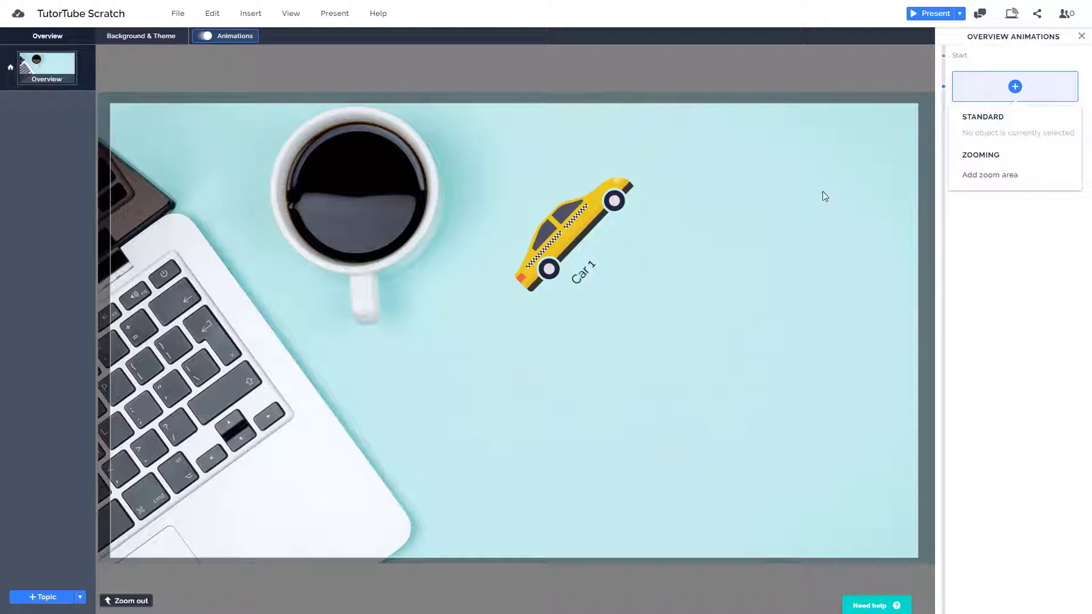
- Add a zoom area step, rotated to the taxi's tilt and framing the taxi and Car 1 label
click(980, 179)
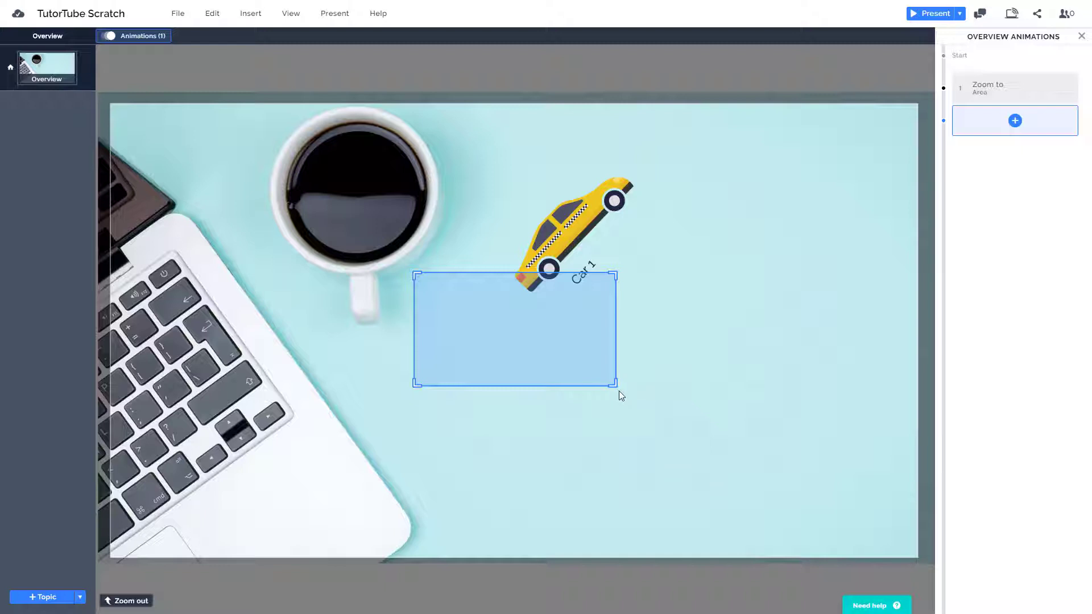
drag(616, 385, 694, 219)
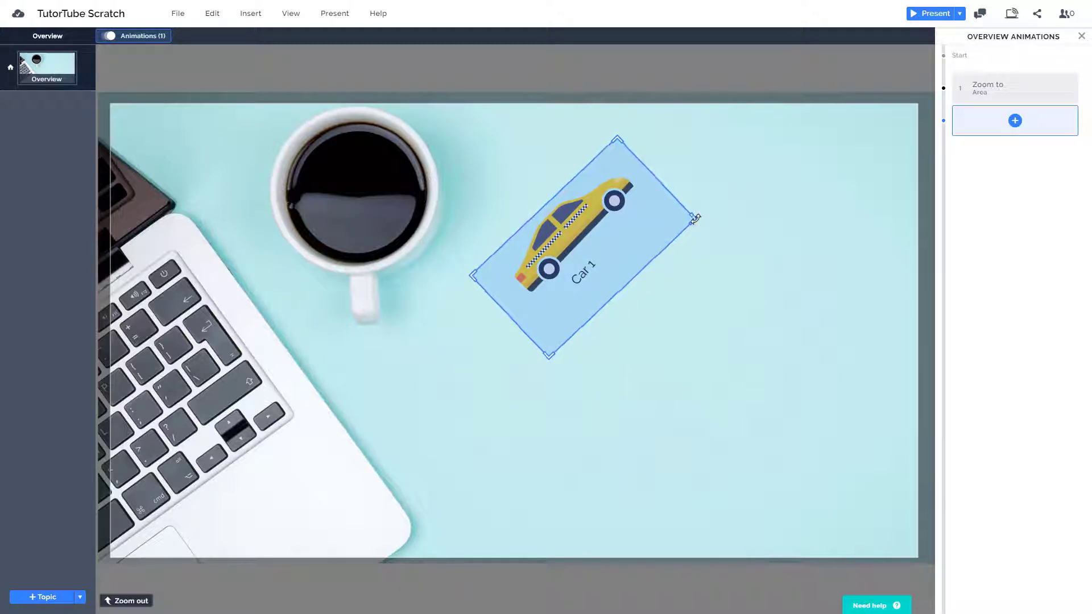
drag(623, 239, 621, 238)
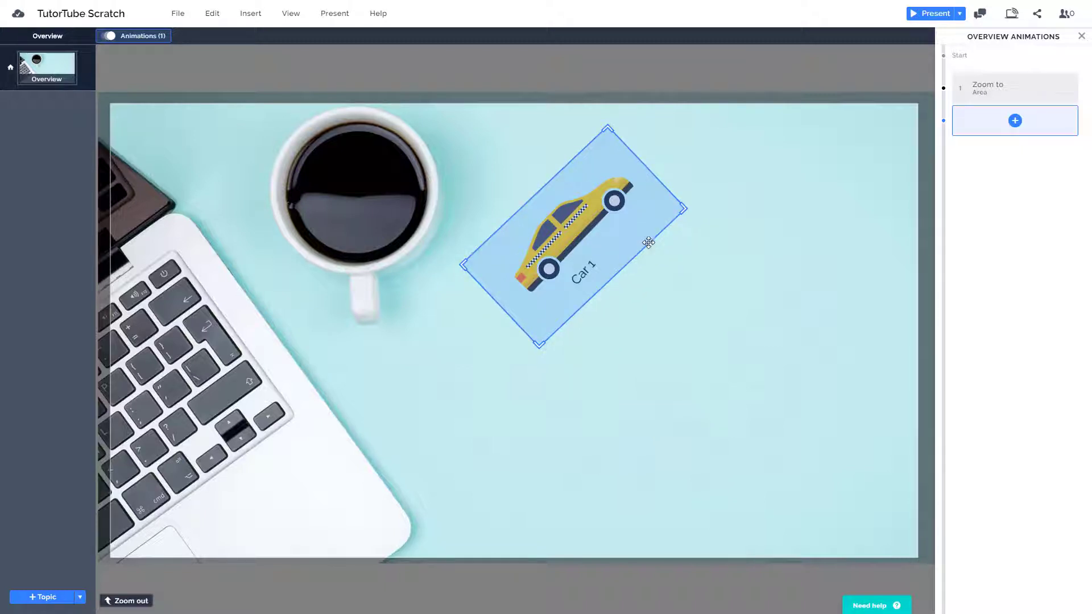
click(747, 253)
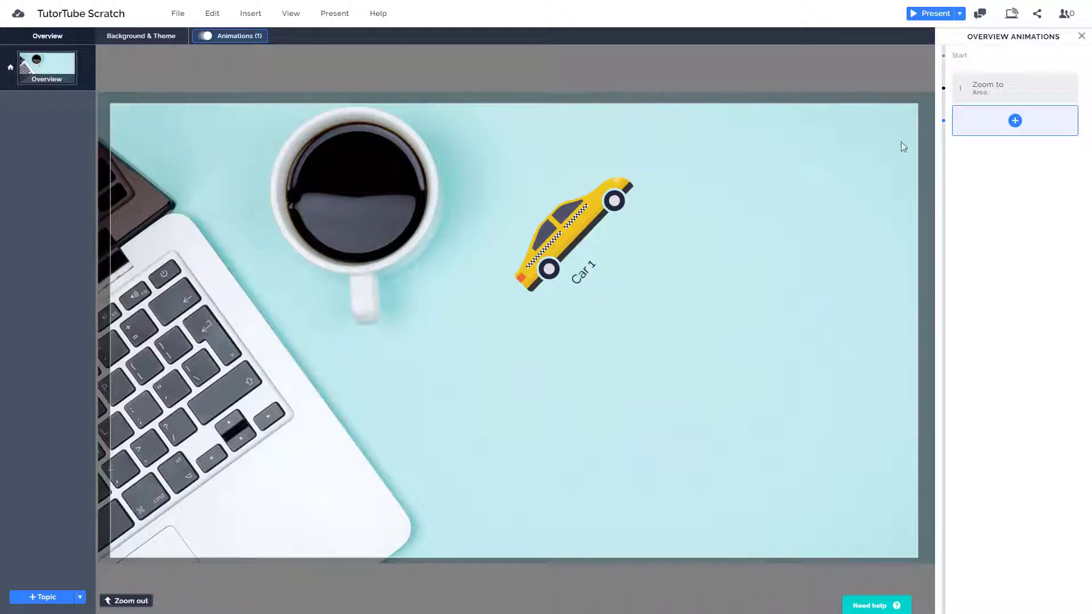
scroll(574, 282, up, 5)
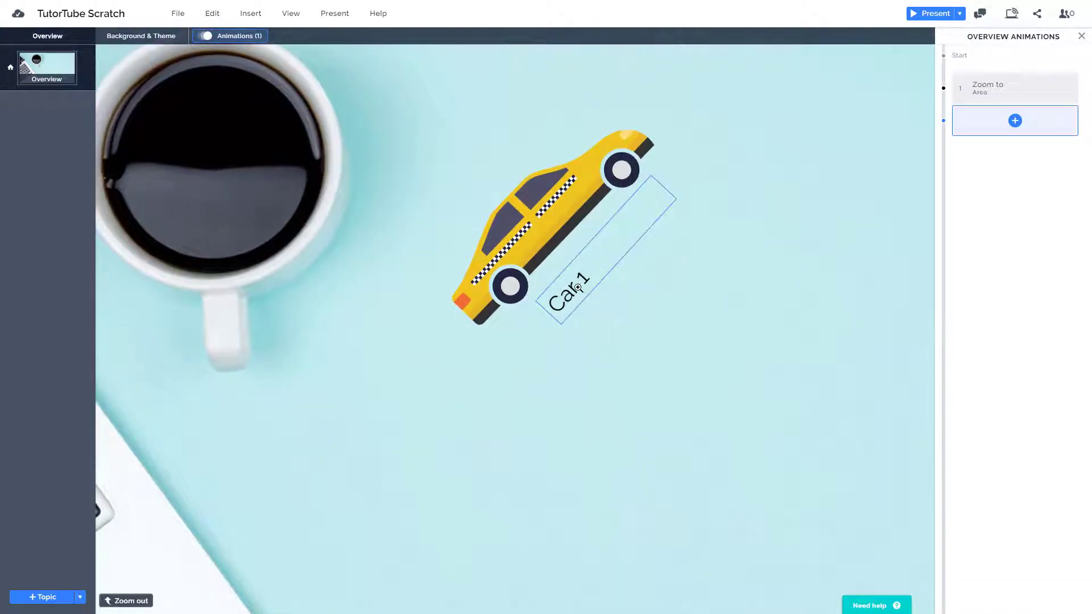
click(576, 291)
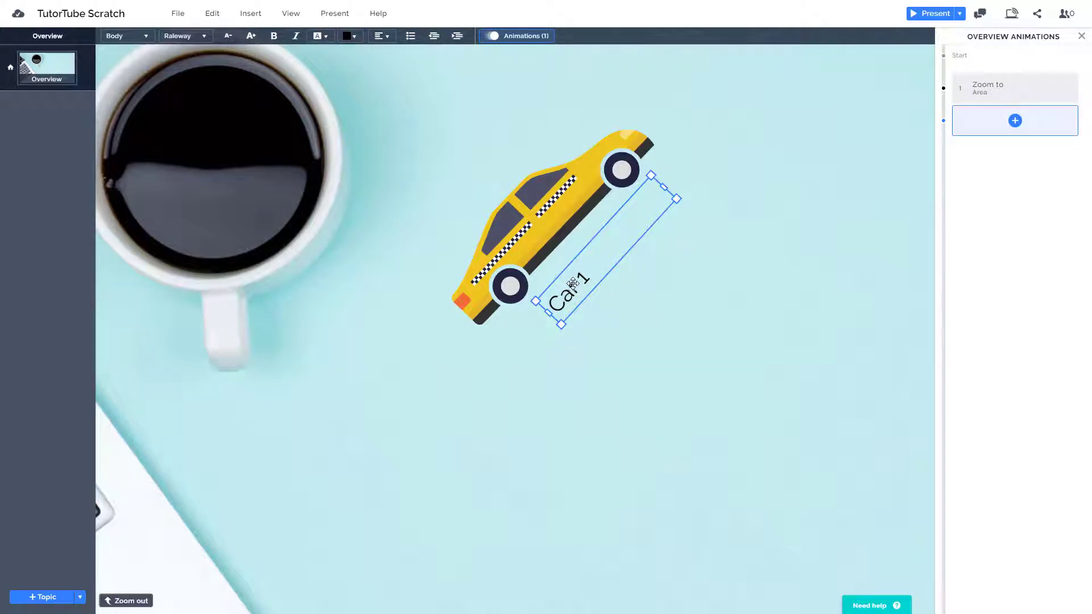
- Add a Fade in animation for the Car 1 label, then a Zoom out to overview step
click(1015, 121)
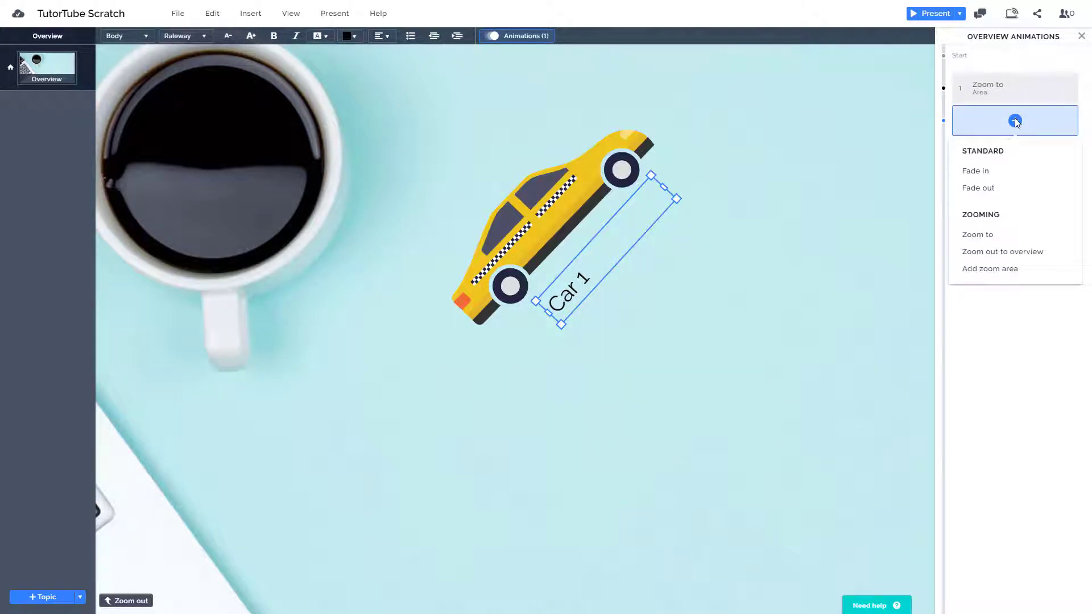
click(999, 172)
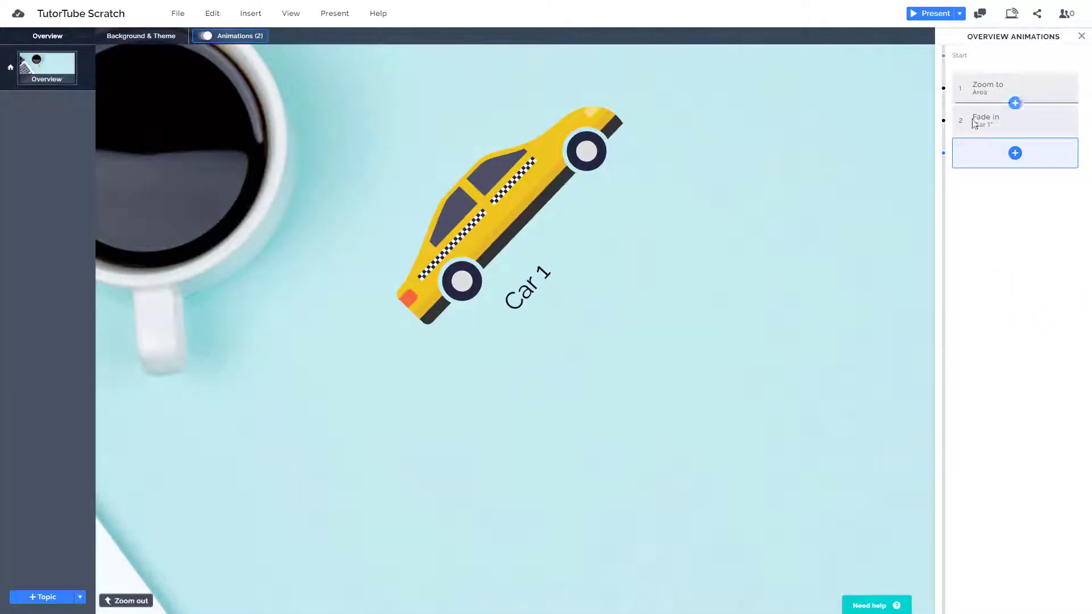
click(1019, 155)
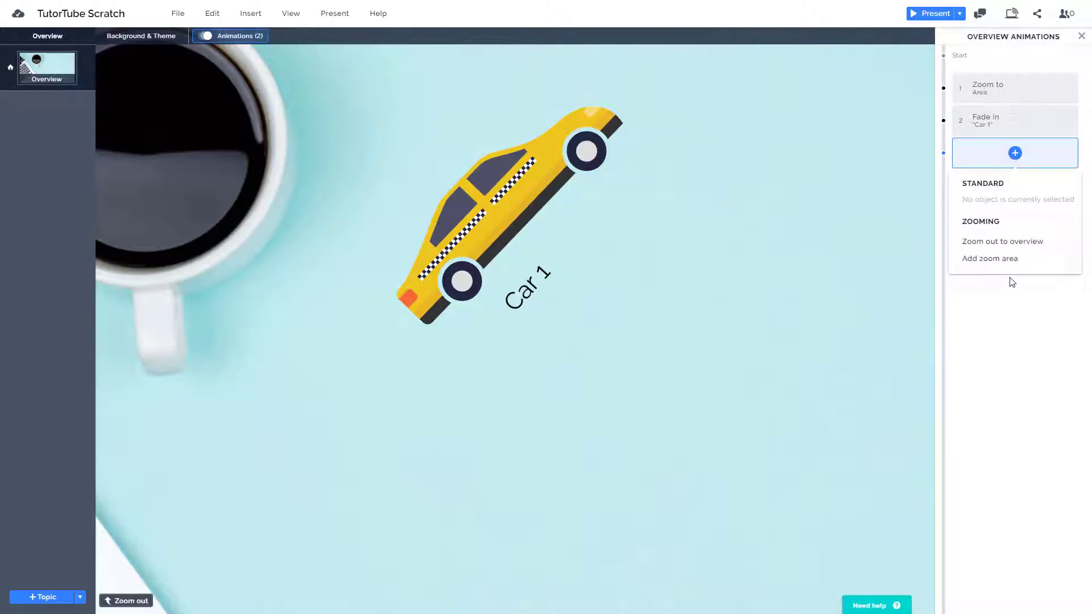
click(1017, 249)
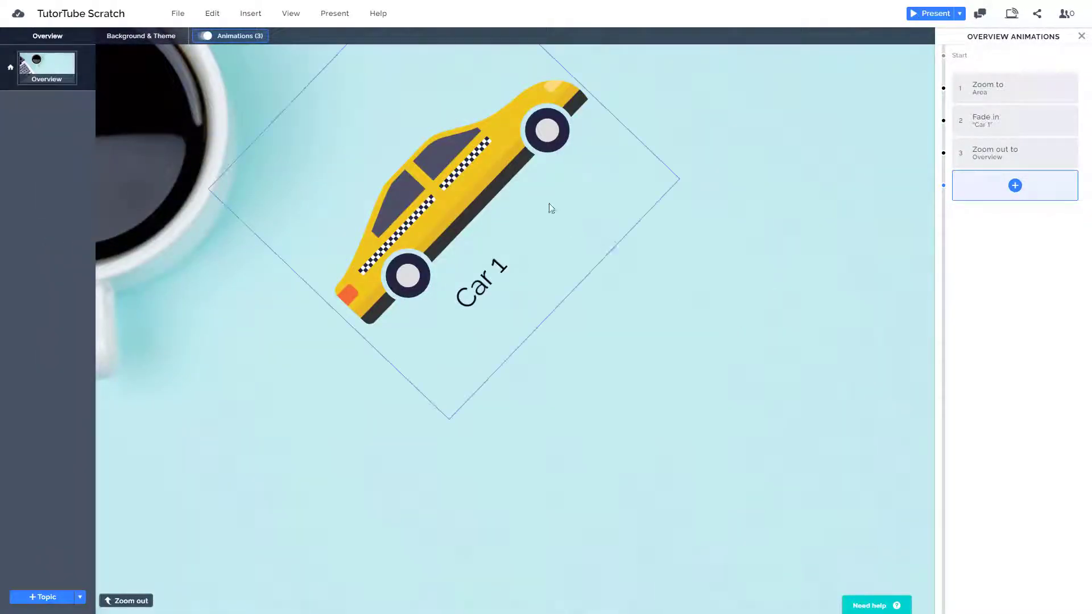
click(335, 16)
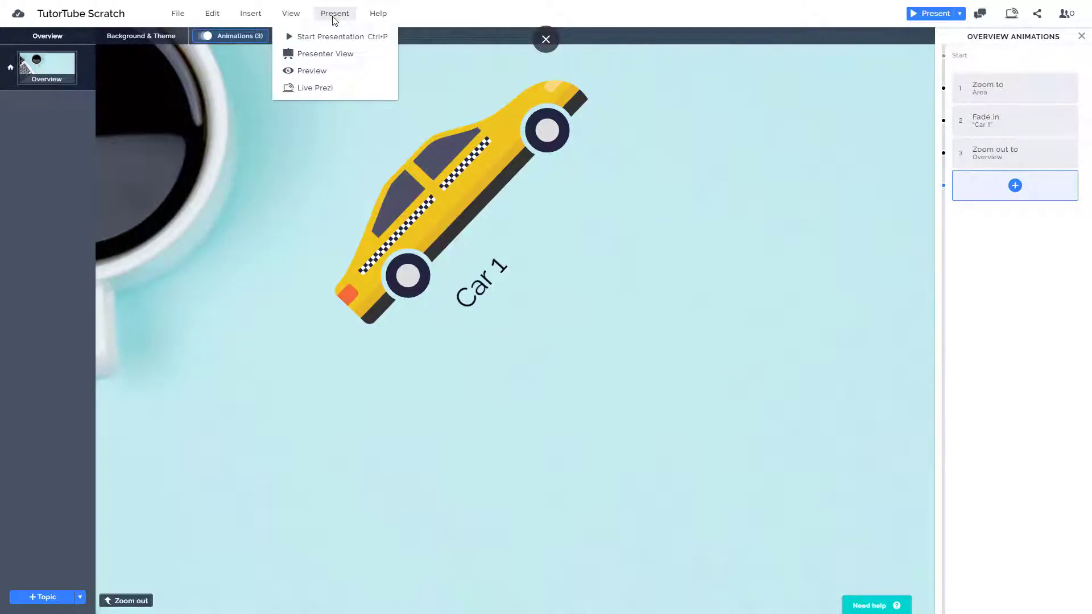
click(335, 73)
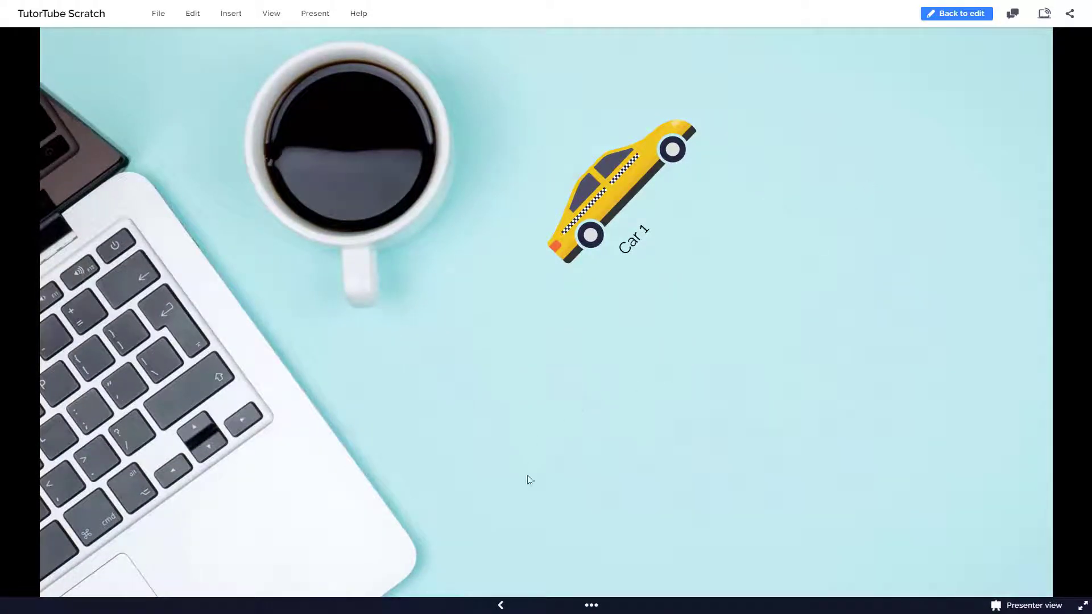
click(500, 606)
key(Right)
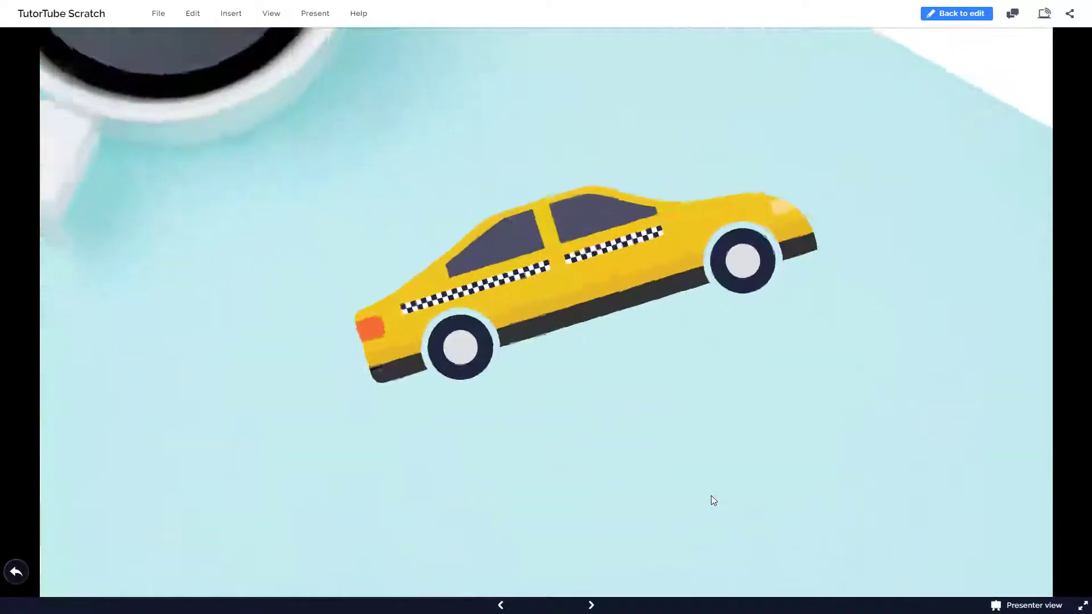
key(Right)
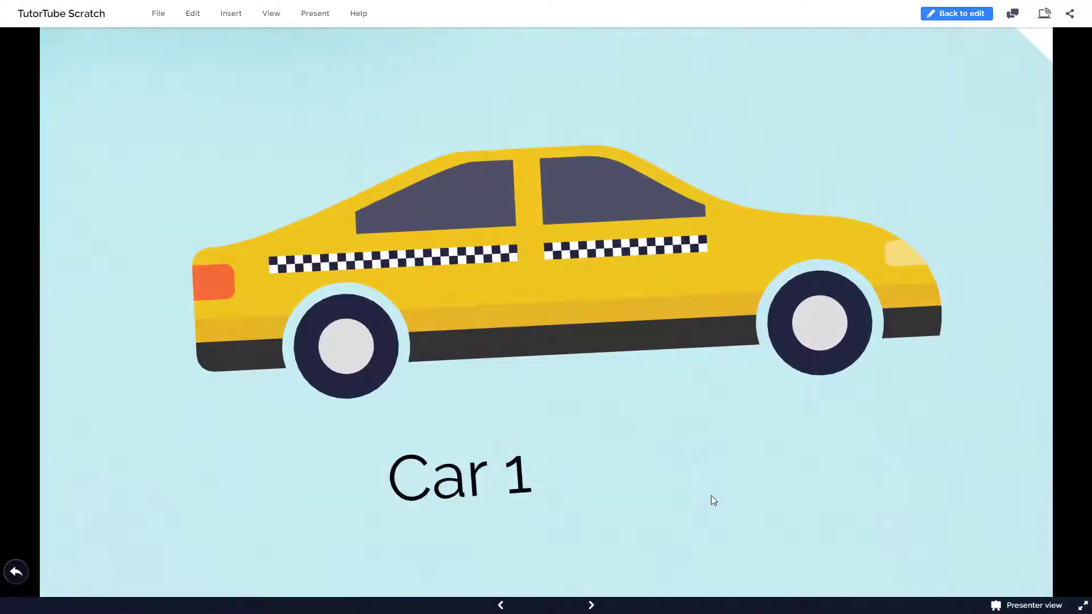
key(Right)
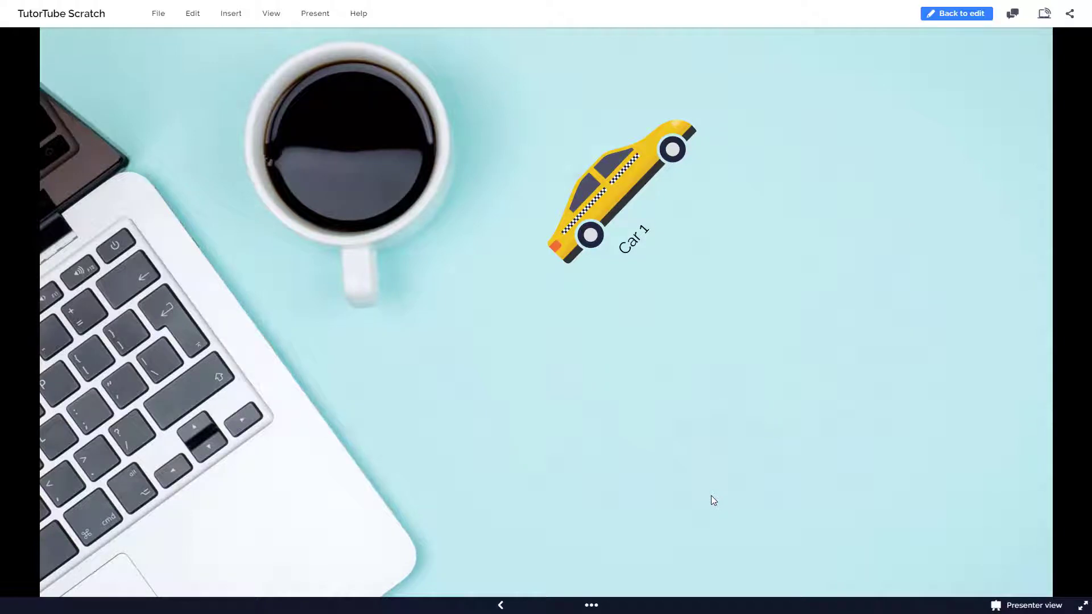
click(1084, 605)
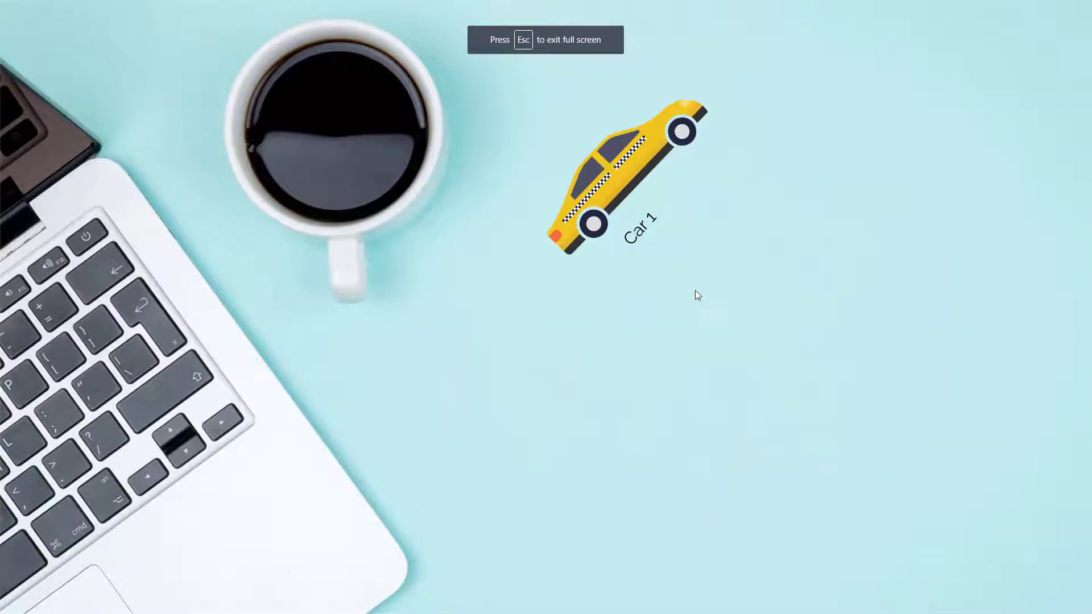
key(Escape)
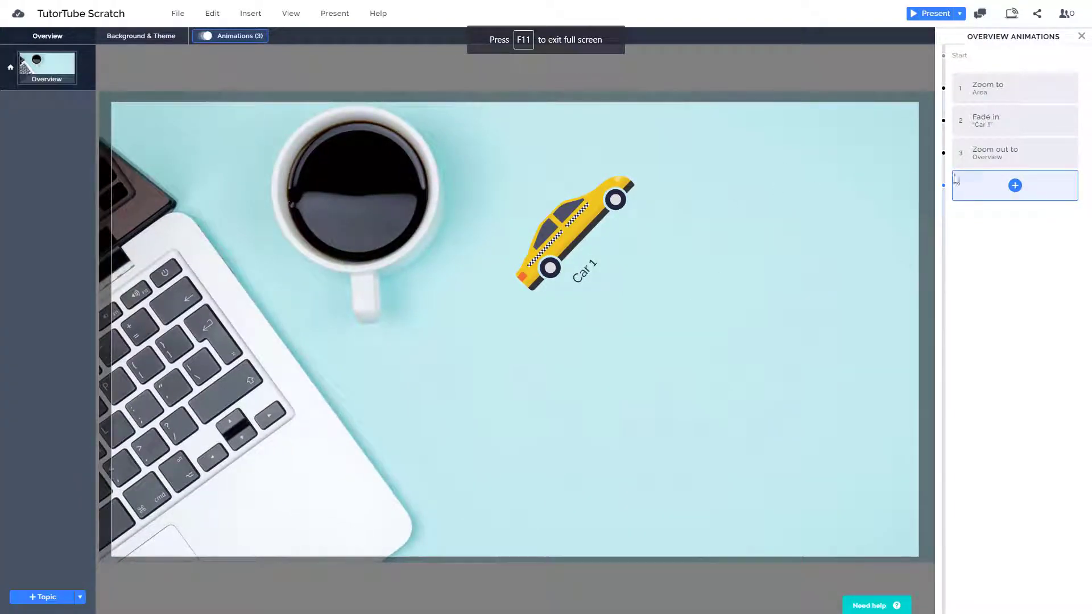
- Add a tilted zoom area over the laptop keyboard and move Zoom out to Overview last
click(1014, 187)
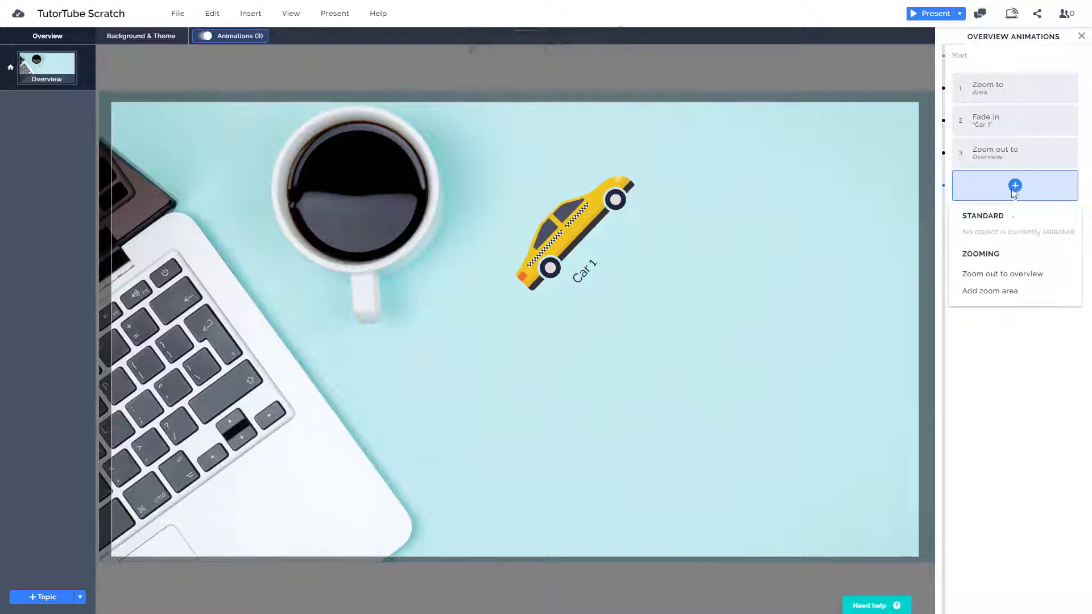
click(985, 290)
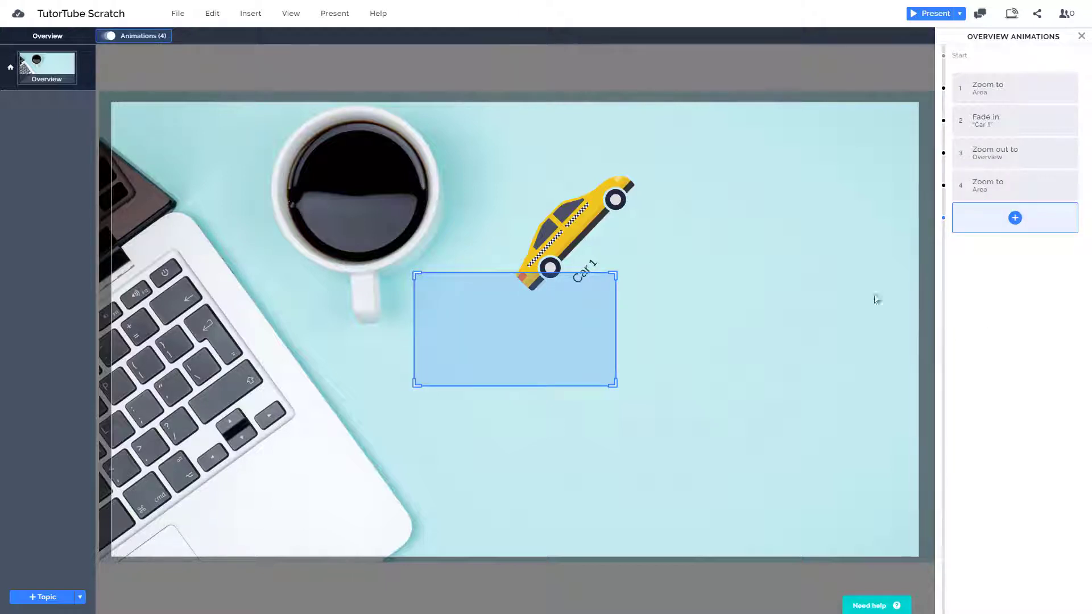
drag(586, 318, 410, 168)
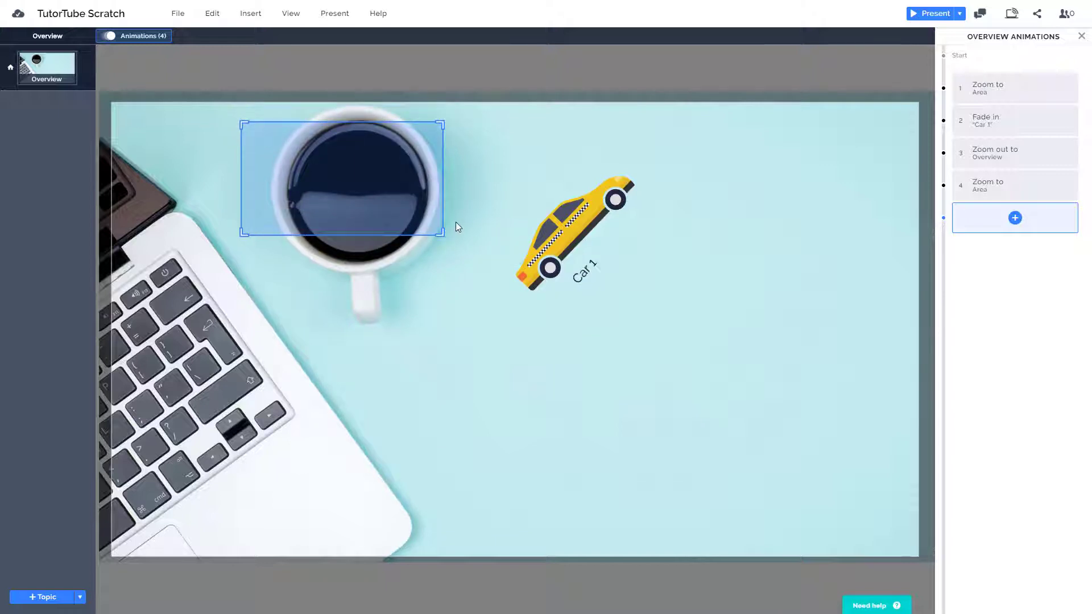
drag(443, 233, 475, 254)
drag(323, 262, 398, 407)
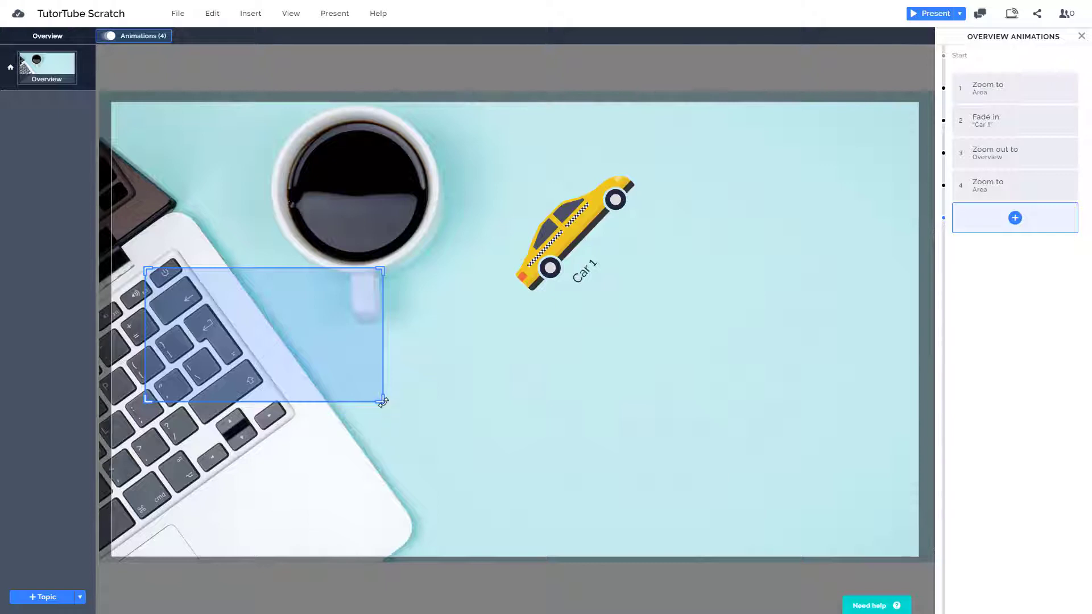
drag(386, 405, 404, 313)
drag(330, 315, 380, 370)
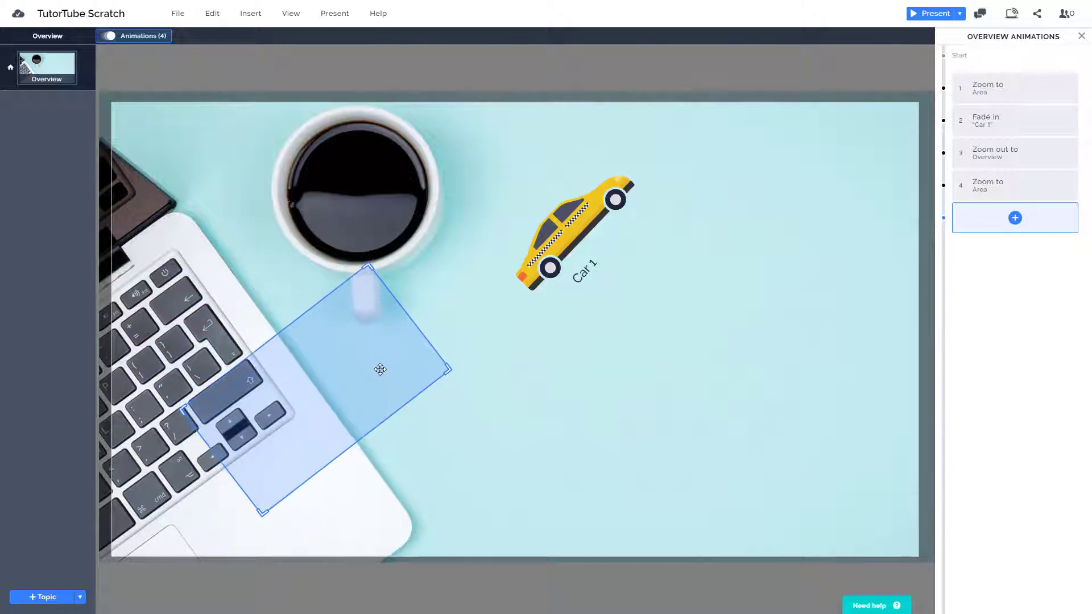
click(1010, 157)
drag(999, 158, 1005, 192)
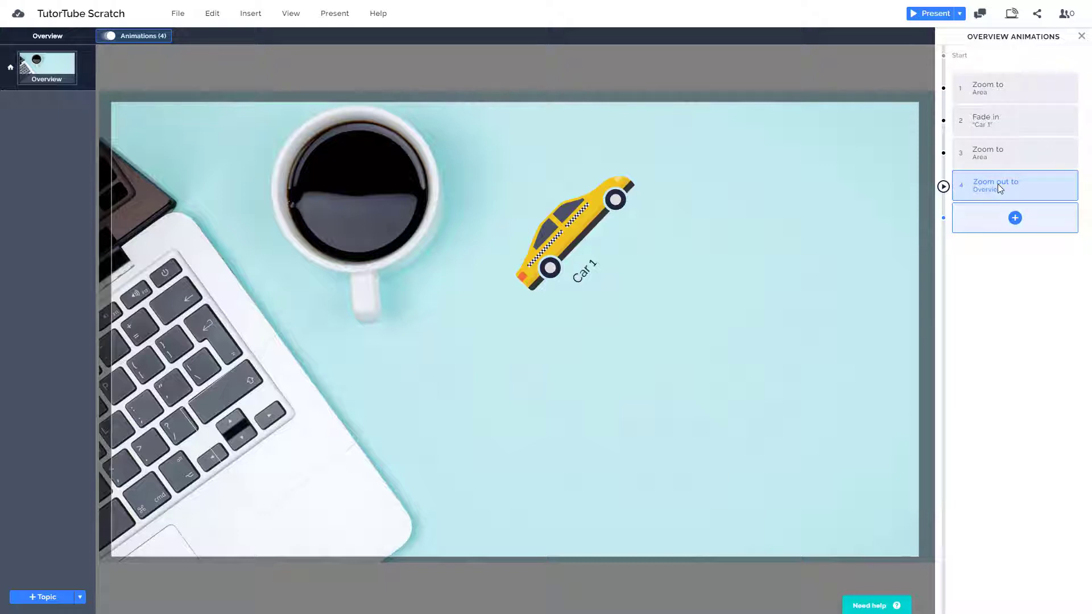
click(944, 91)
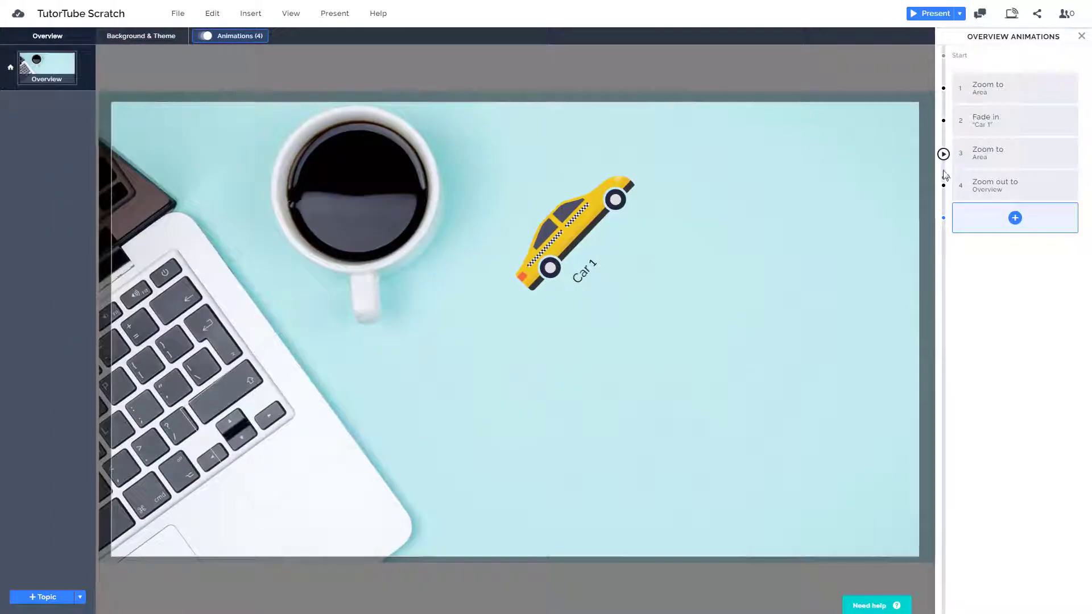
click(943, 155)
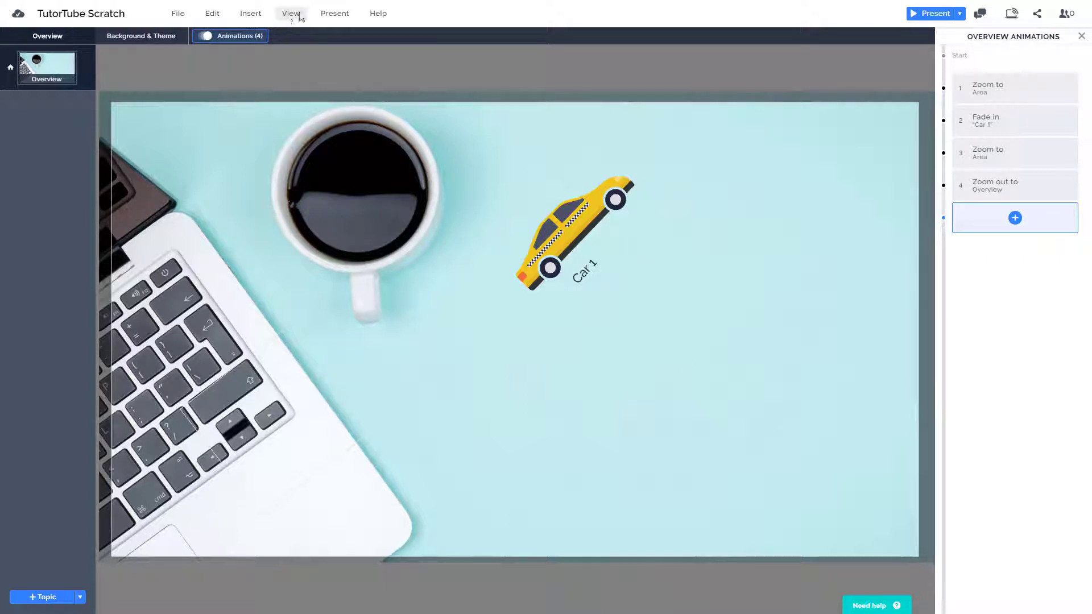
- Preview the presentation through the taxi zoom, keyboard close-up and zoom out to overview
click(334, 13)
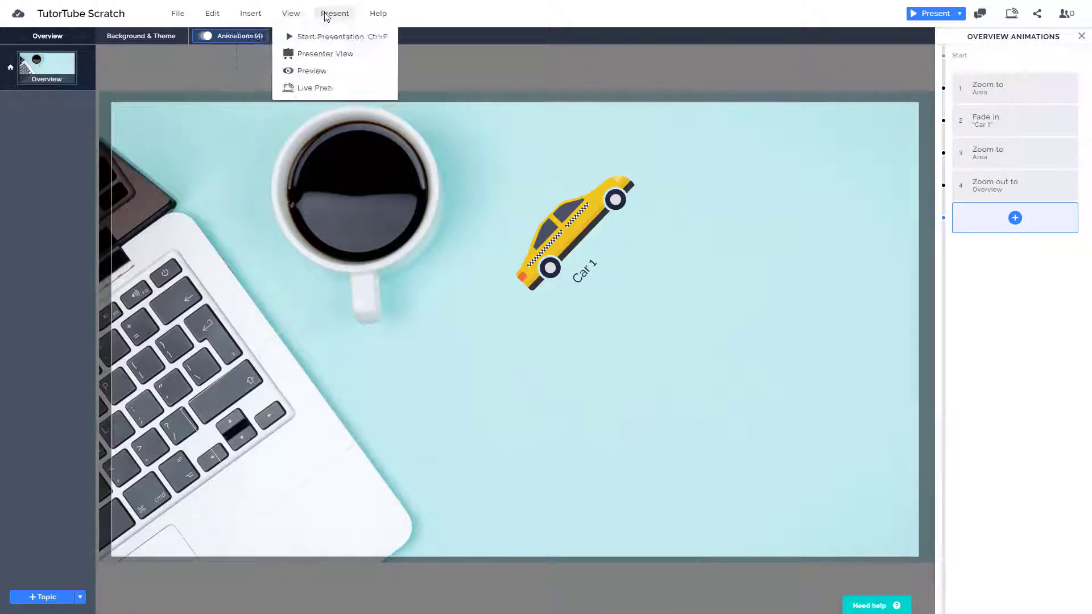
click(324, 71)
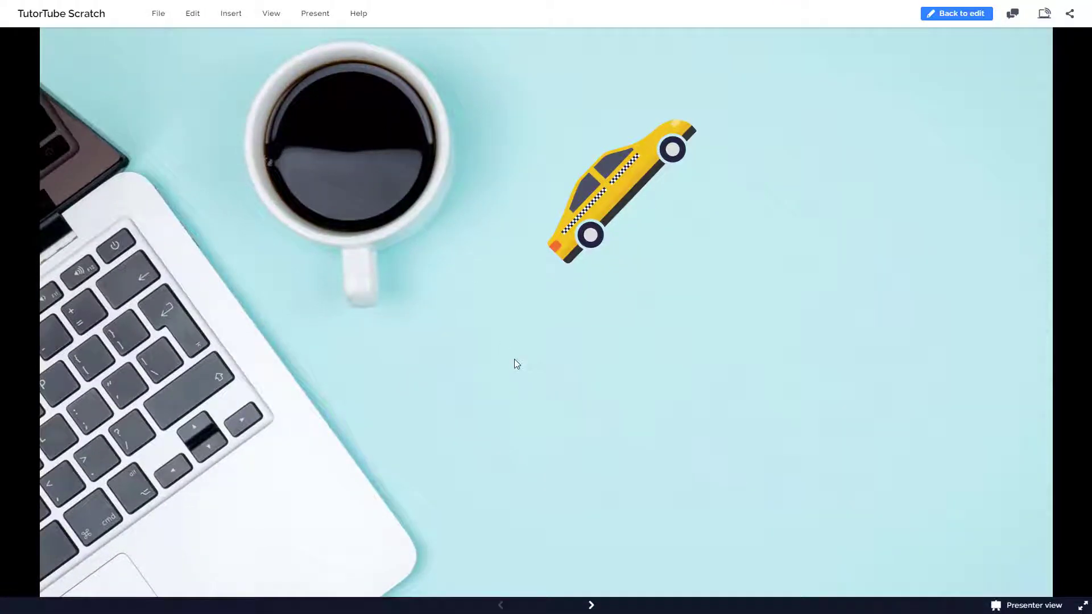
click(515, 360)
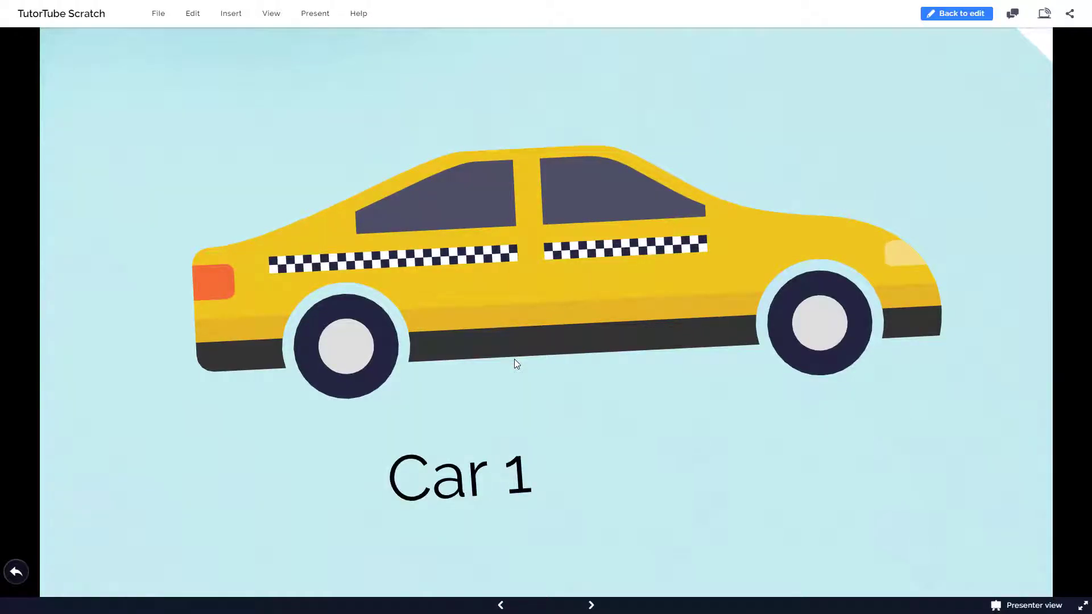
click(514, 359)
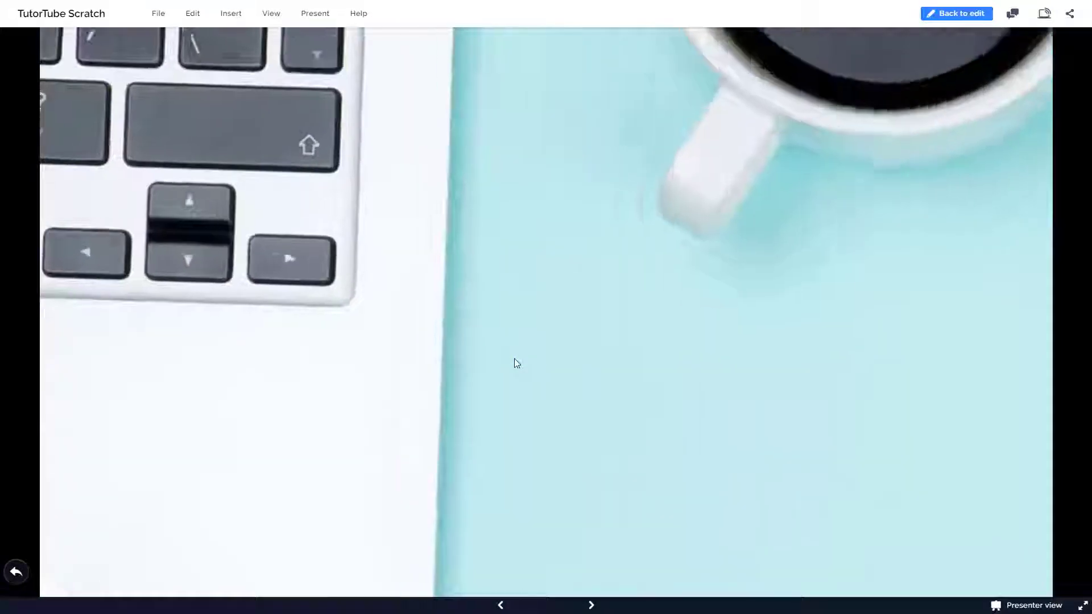
click(514, 358)
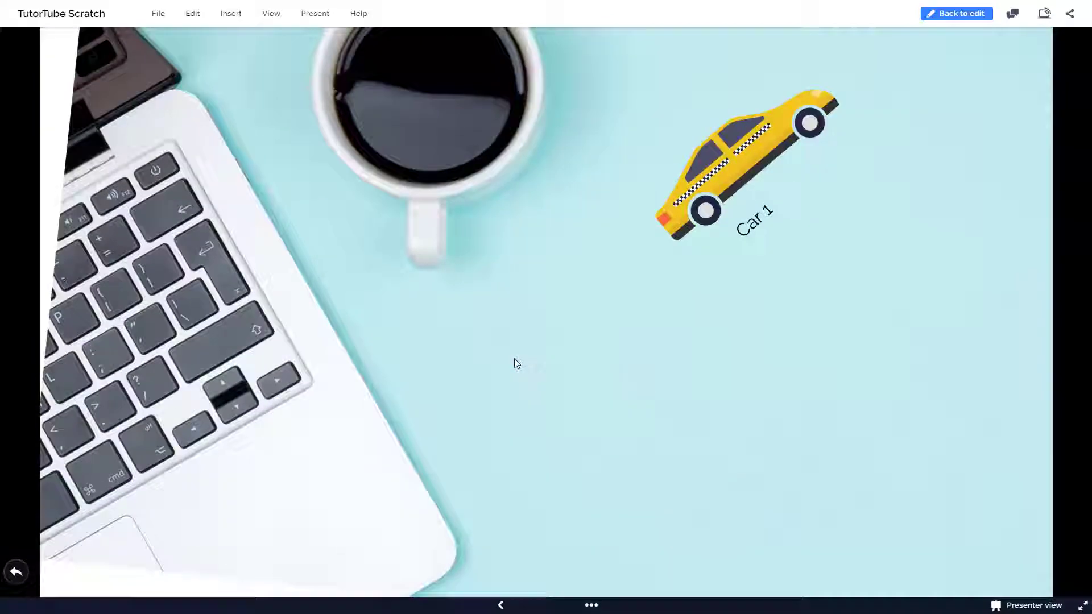